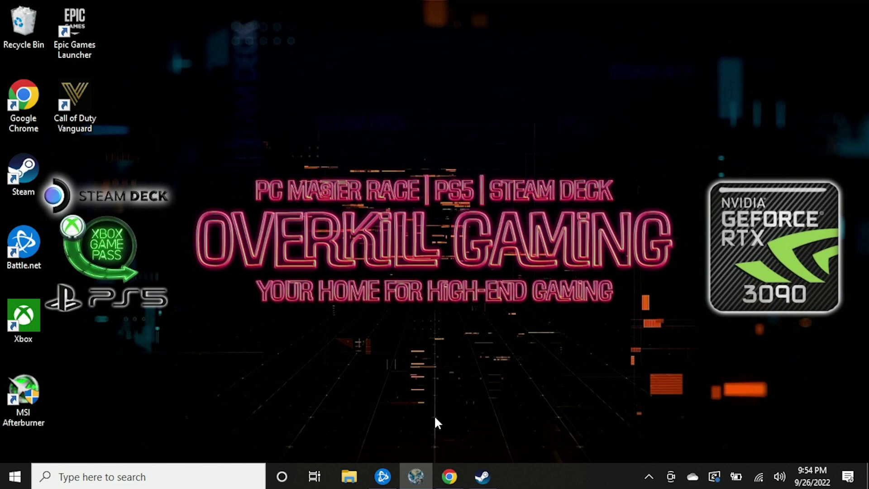
Launch Call of Duty: Vanguard from the Battle.net launcher.
click(394, 484)
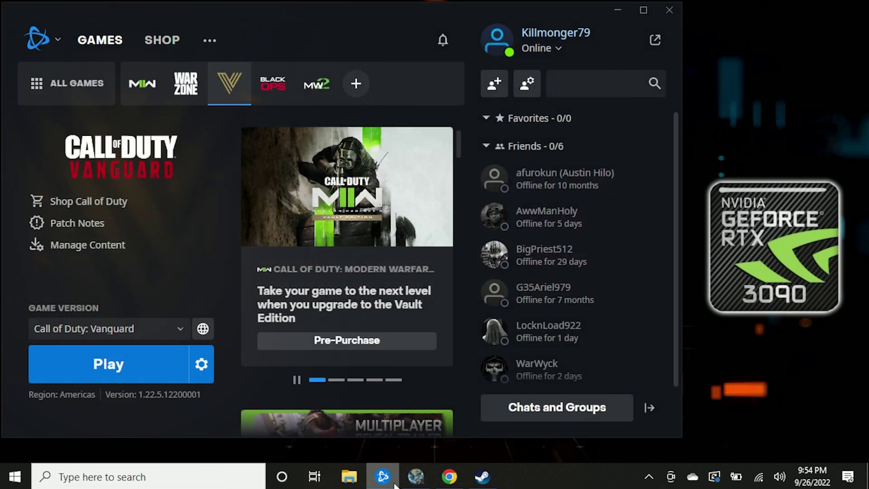
click(72, 358)
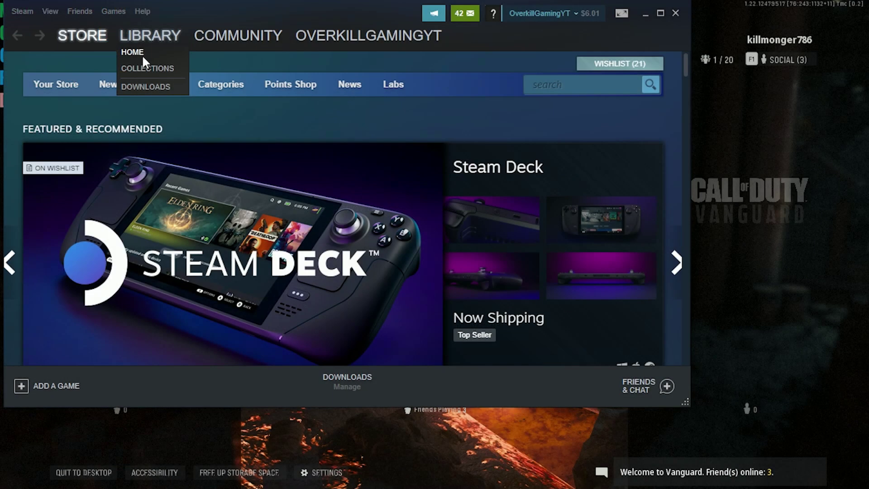
Launch the notepad shortcut from the Favorites section of the Steam library.
click(130, 39)
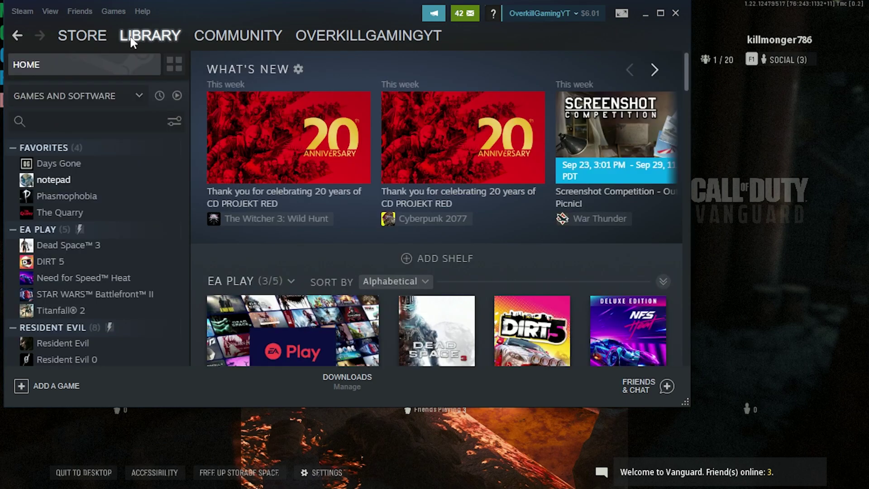
click(51, 182)
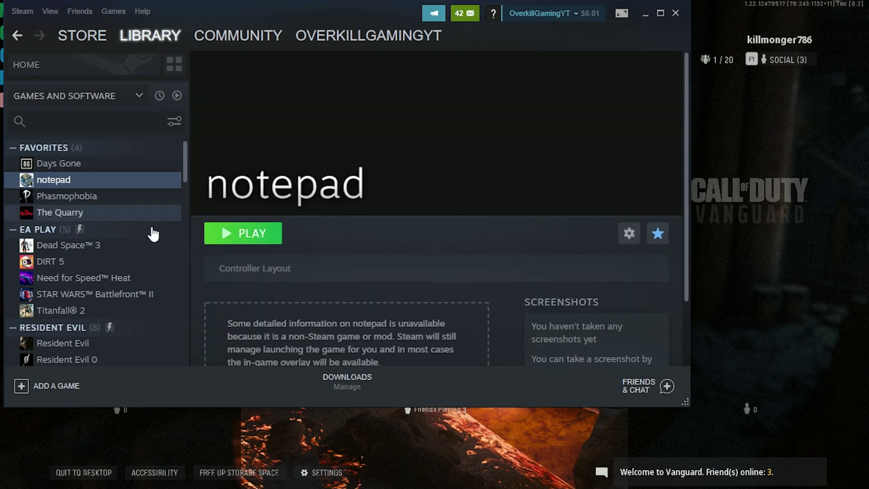
click(220, 243)
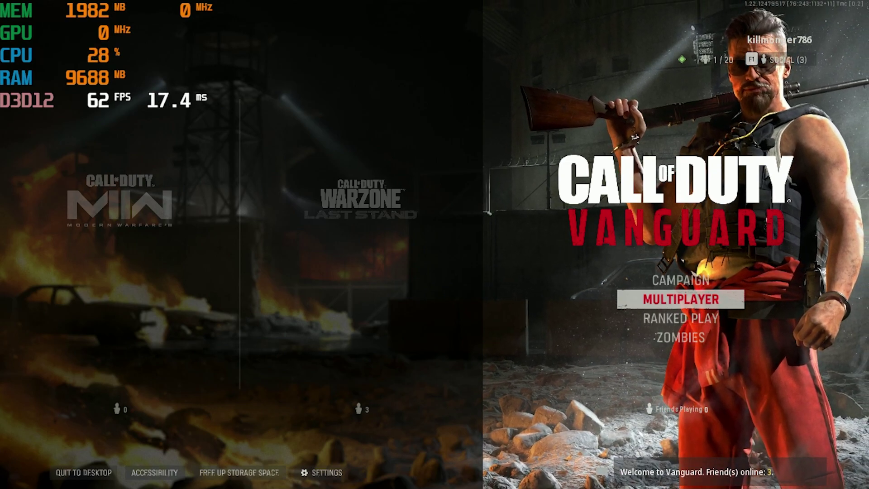
Cycle the game carousel back to Vanguard and enter Vanguard Multiplayer.
key(Left)
key(Right)
key(Left)
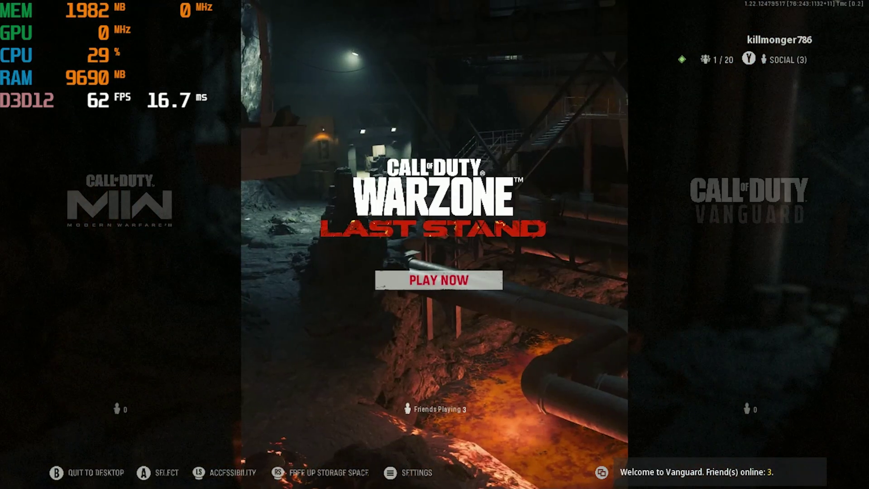
key(Left)
key(Left)
key(Left)
key(Left)
key(Left)
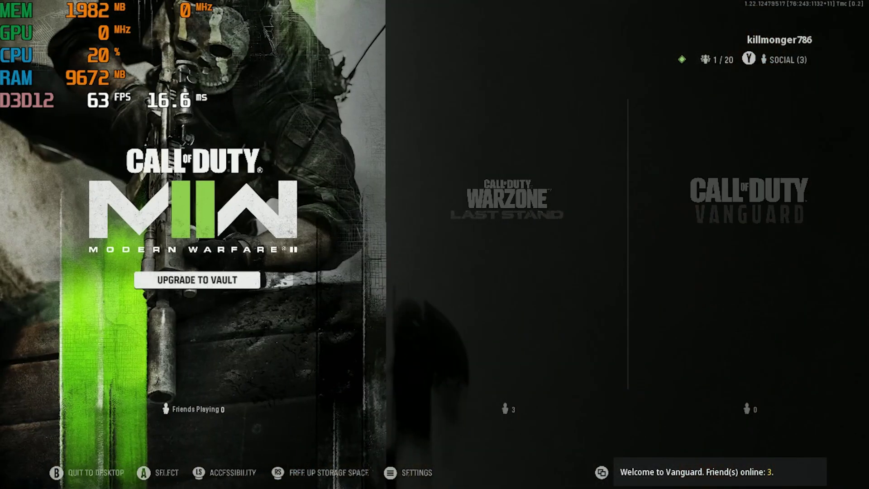
key(Return)
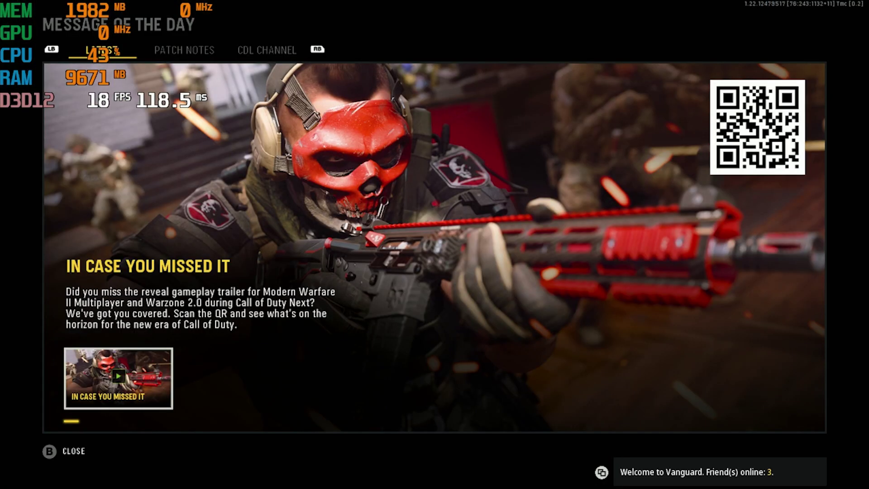
Dismiss the Message of the Day and browse the playlists down to Arms Race.
key(Escape)
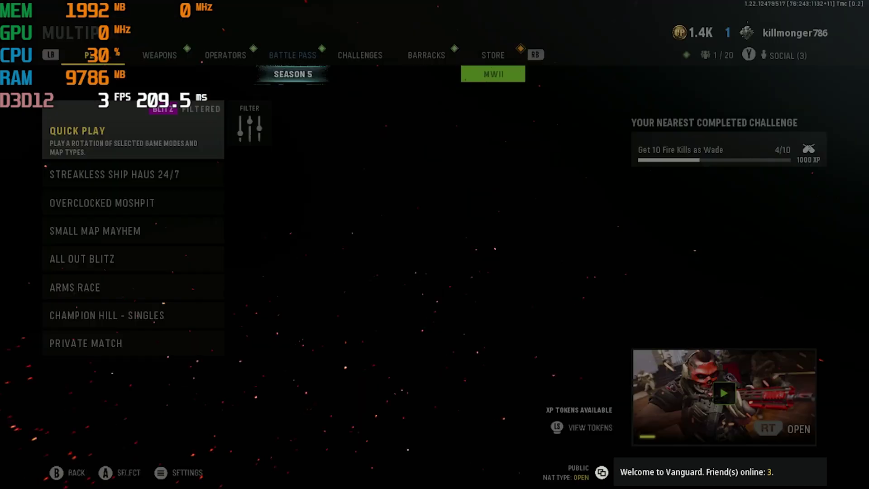
key(Down)
key(Down)
key(Down)
key(Down)
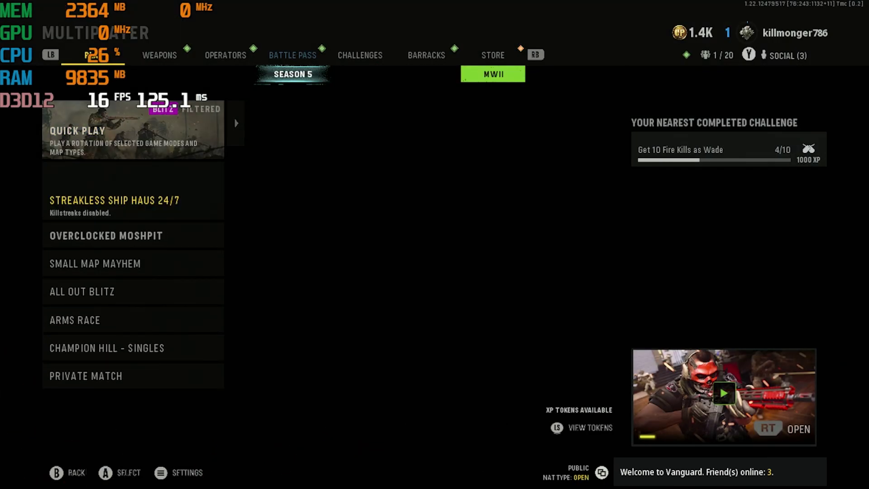
key(Down)
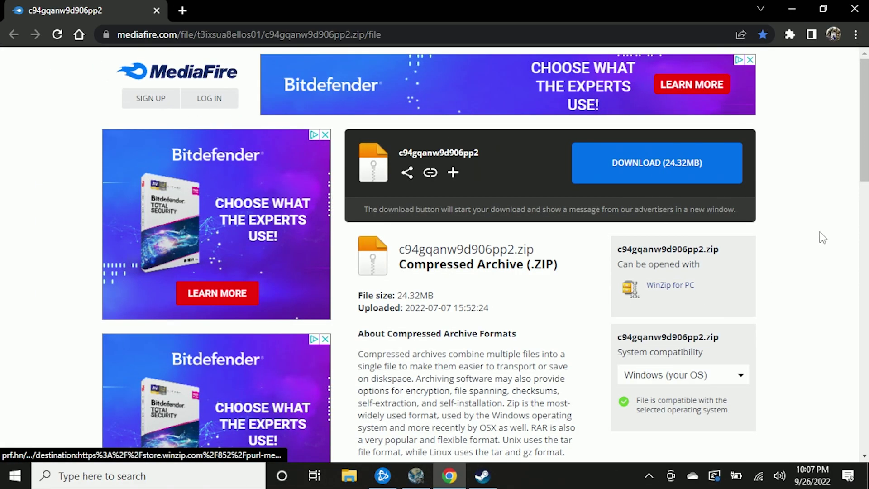
Download the 24.32MB c94gqanw9d906pp2.zip from MediaFire and show it in its folder.
click(704, 175)
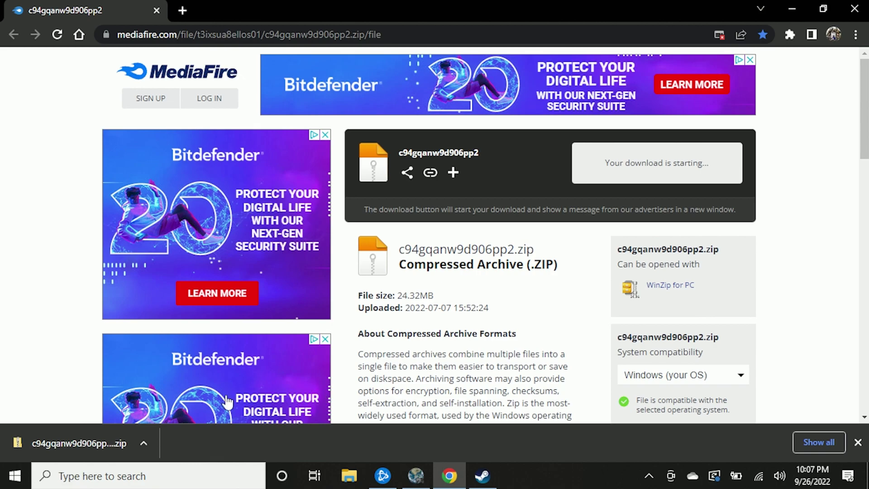
click(143, 444)
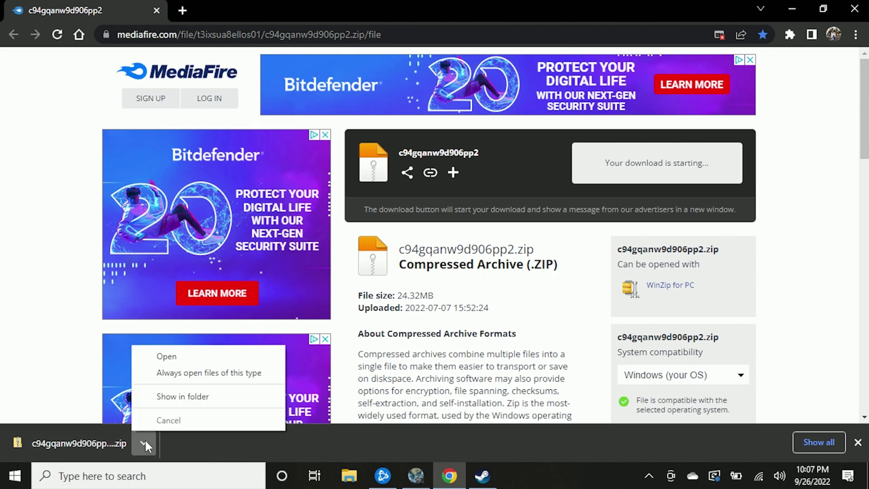
click(183, 397)
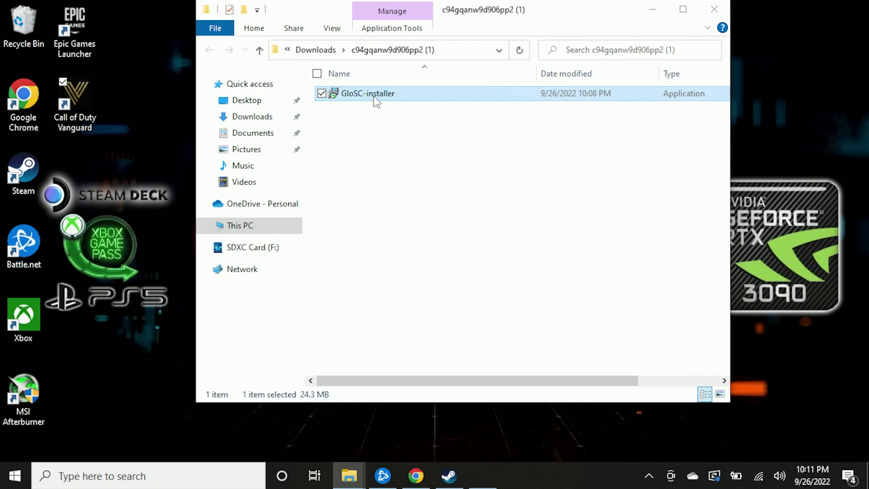
Run GloSC-installer, approve UAC, and accept the license agreement.
double_click(373, 96)
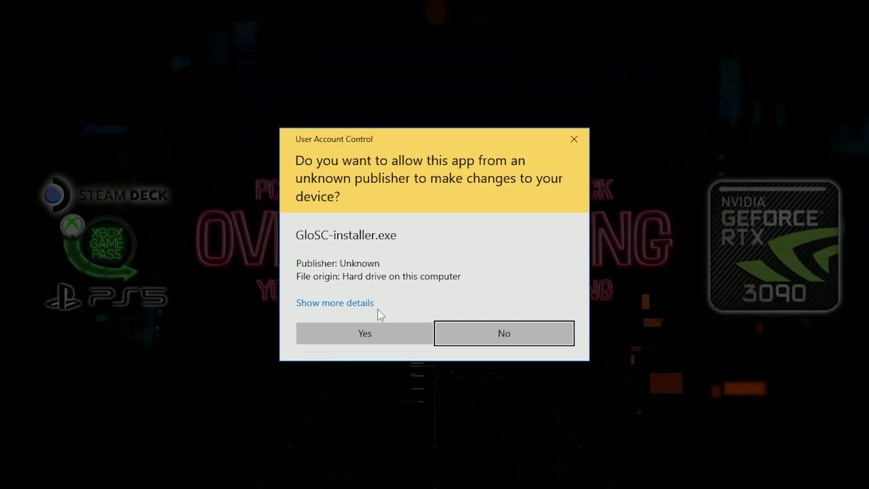
click(380, 334)
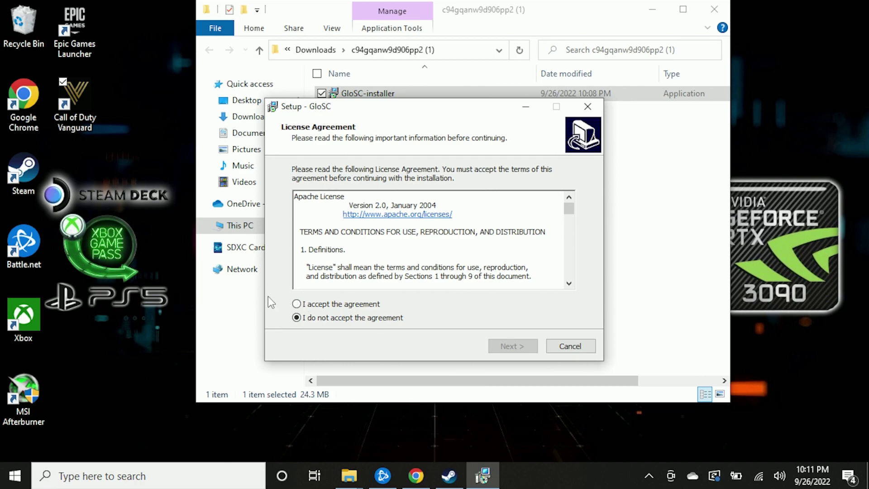
click(302, 310)
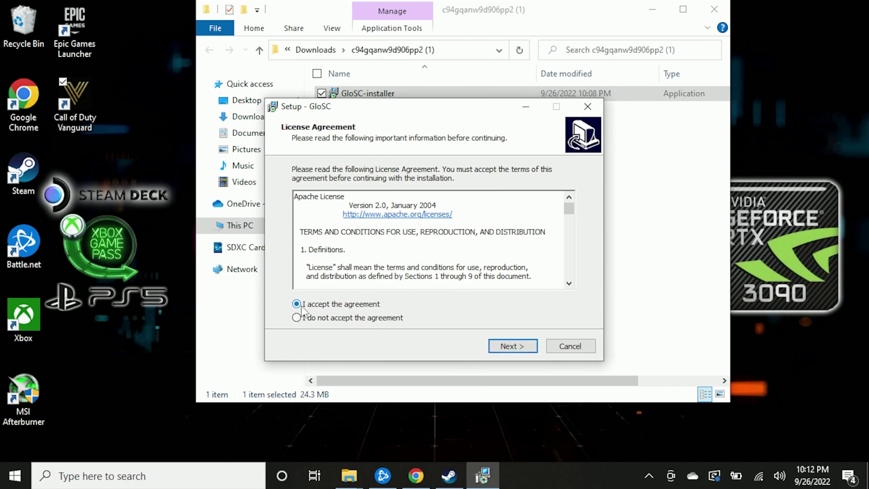
click(501, 347)
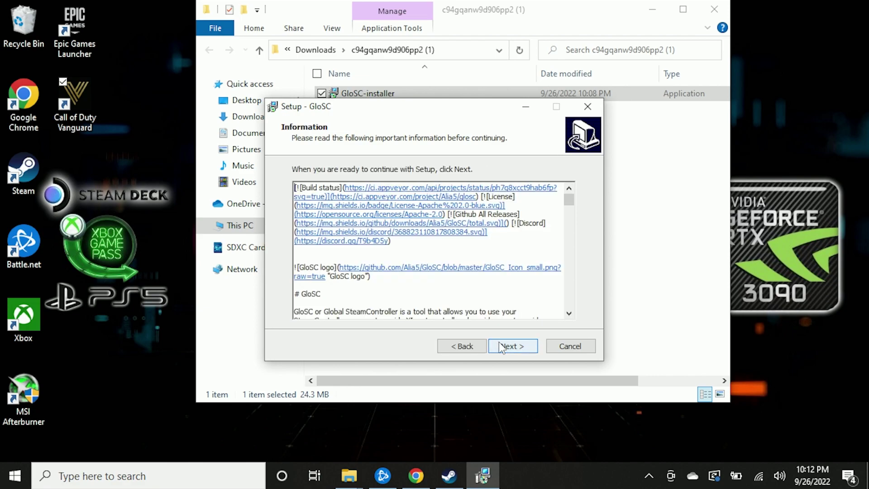
click(499, 346)
Install into C:\Program Files (x86)\GloSC with the GloSC Start Menu folder and a desktop shortcut.
click(499, 345)
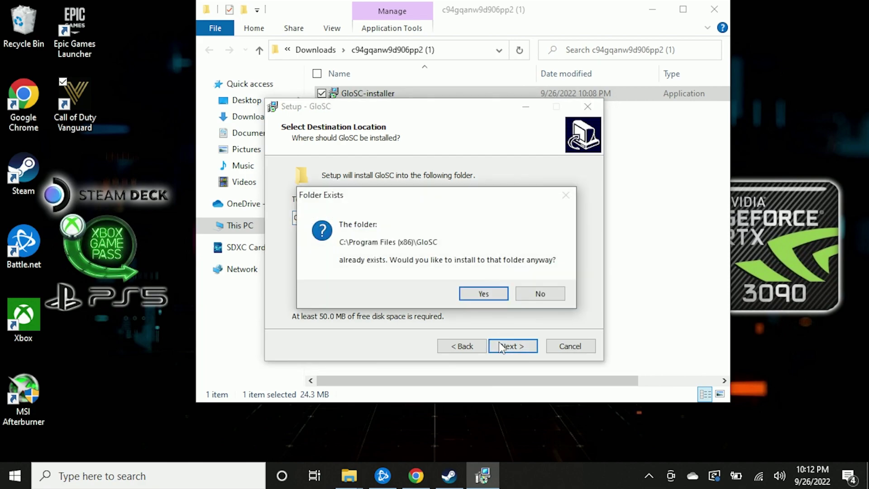
click(481, 299)
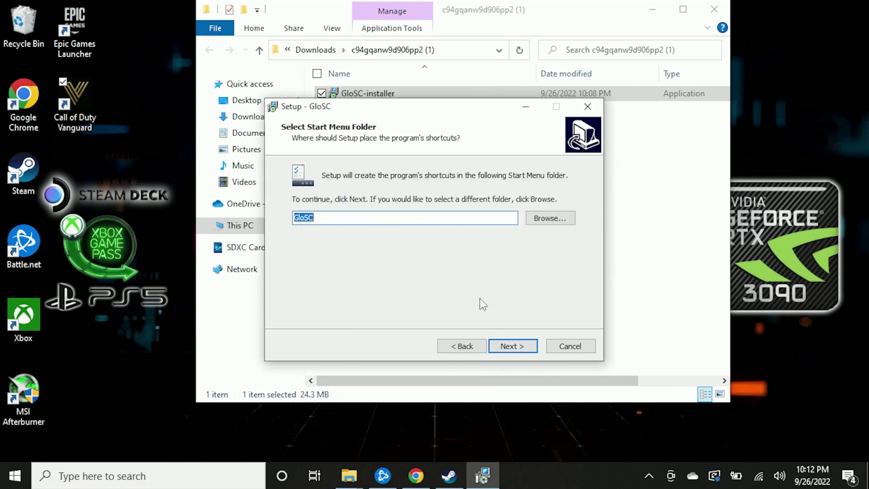
click(536, 346)
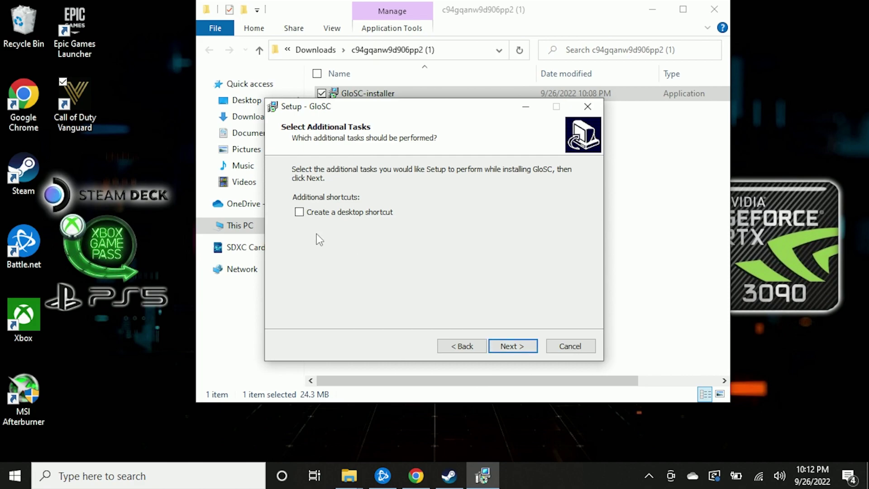
click(299, 212)
click(515, 340)
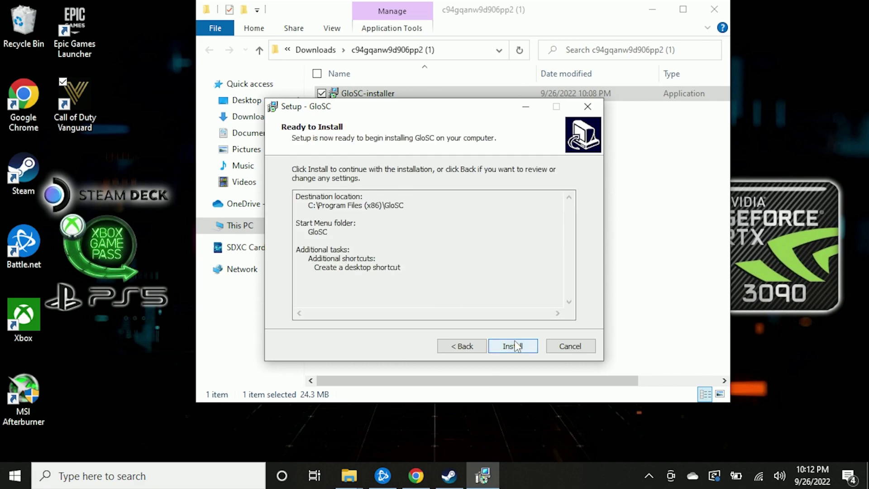
click(515, 346)
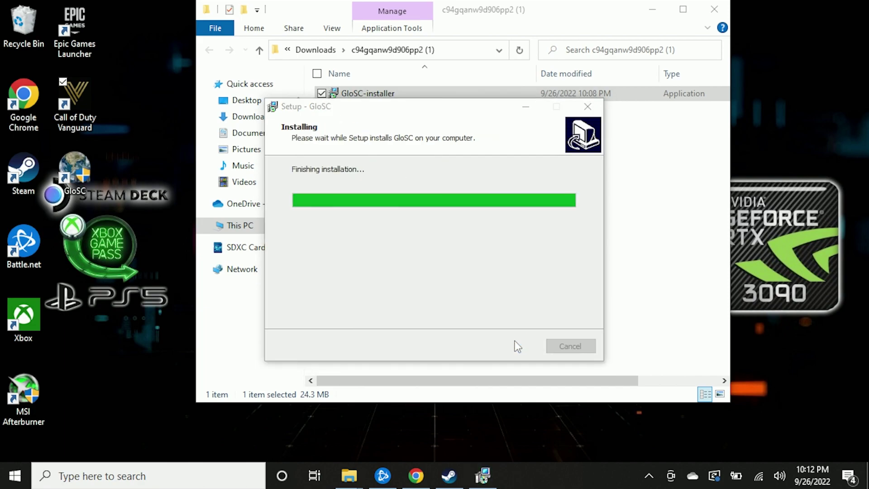
Finish GloSC setup, then repair the ViGEm Bus Driver and close its wizard.
click(516, 346)
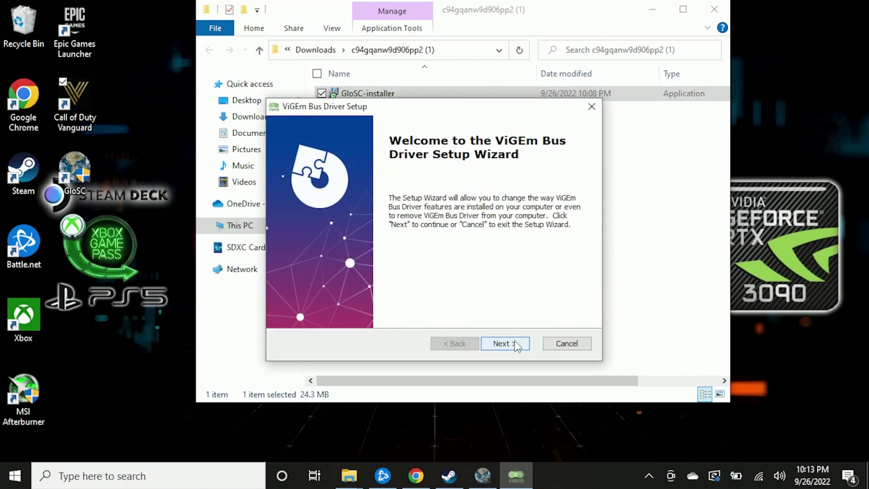
click(516, 345)
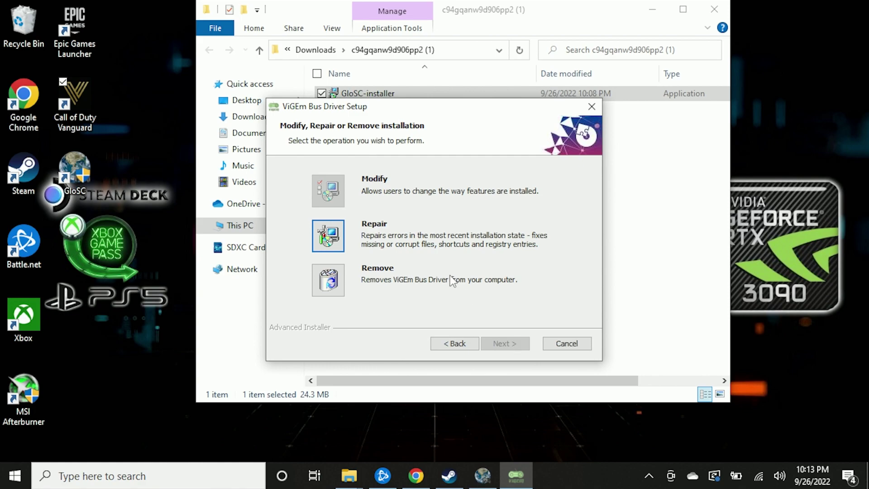
click(344, 240)
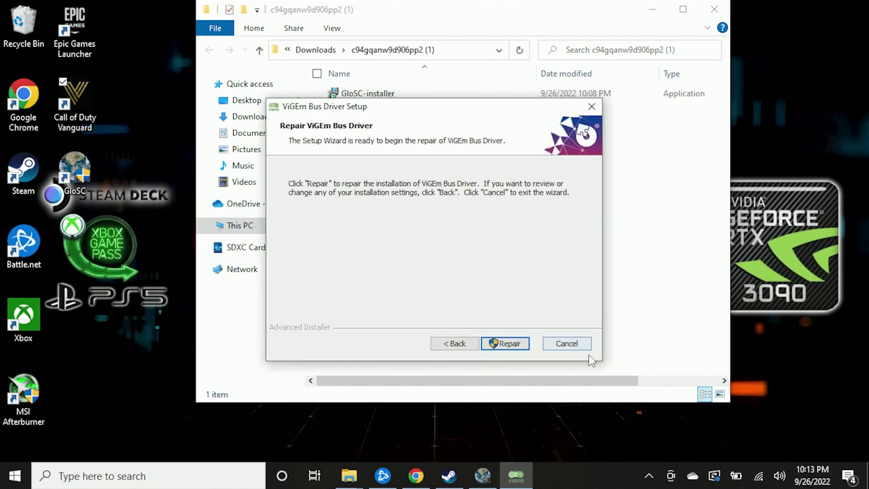
click(507, 344)
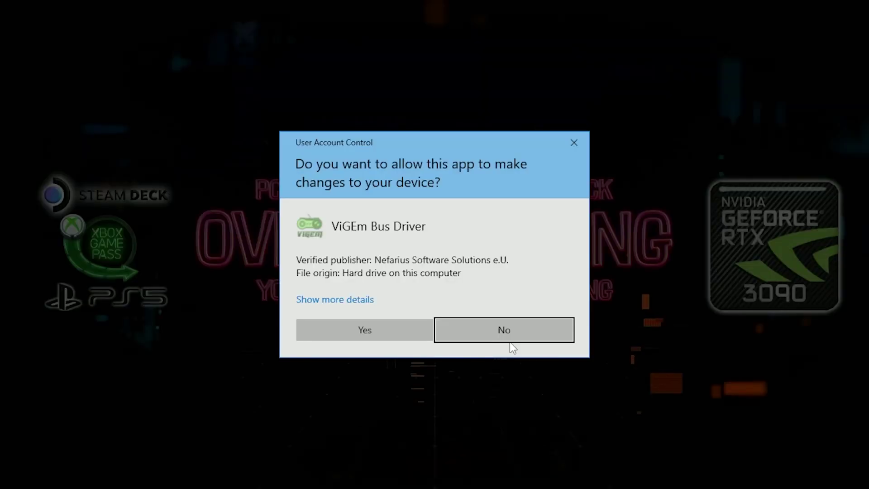
click(393, 335)
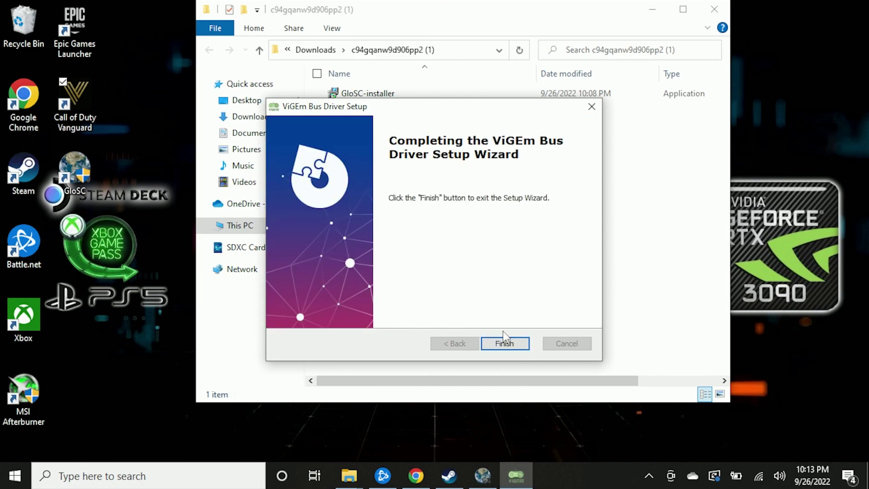
click(506, 344)
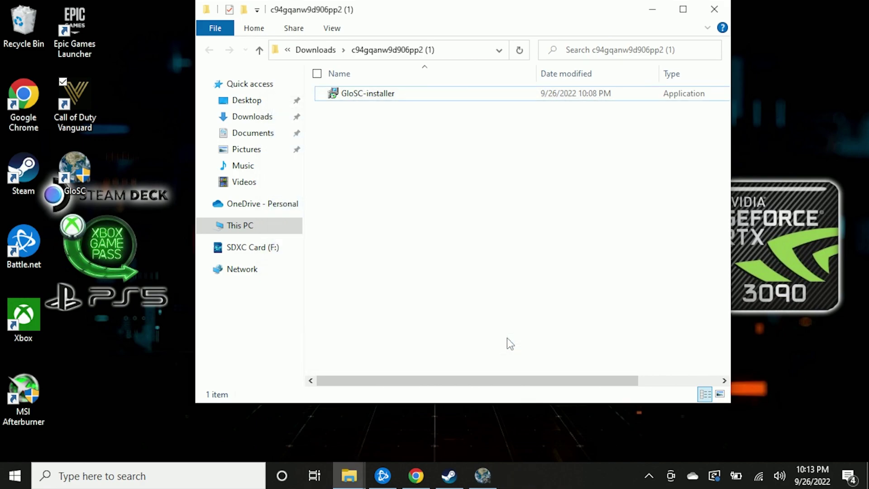
Close the Downloads Explorer window and create a new GloSC shortcut instance.
click(715, 9)
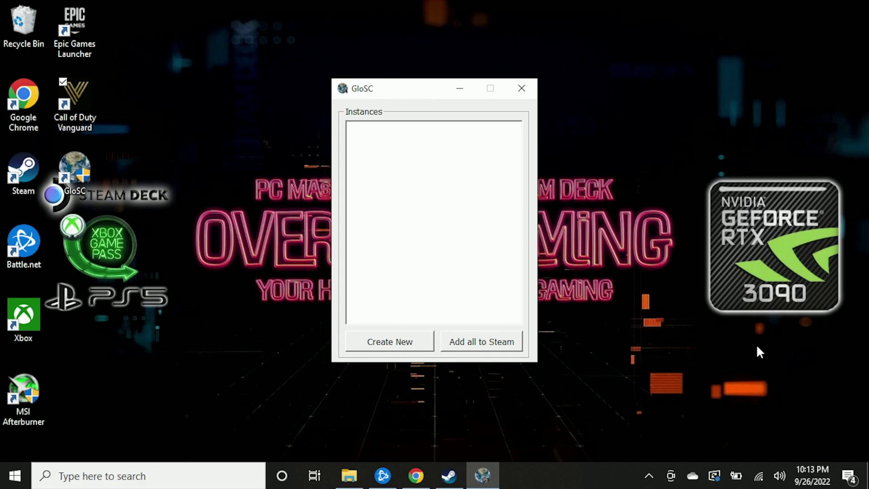
click(374, 349)
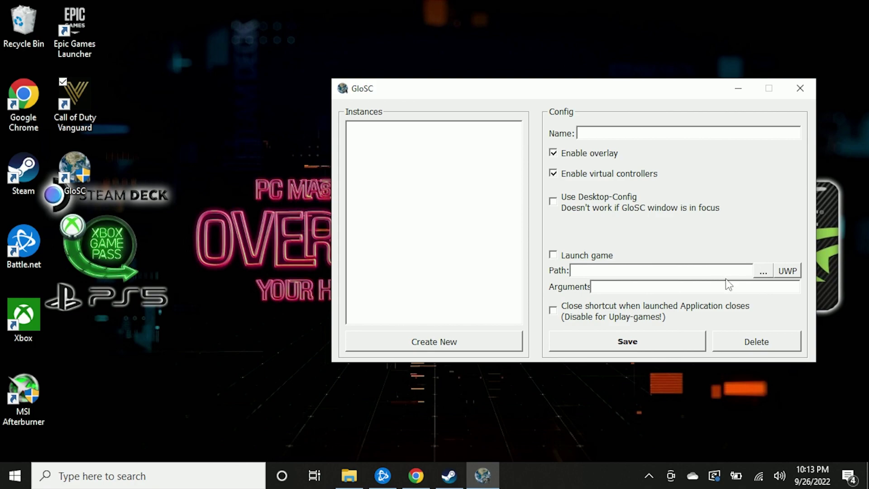
Set the new shortcut's Path to C:/Windows/System32/notepad.exe, naming it notepad.
click(765, 272)
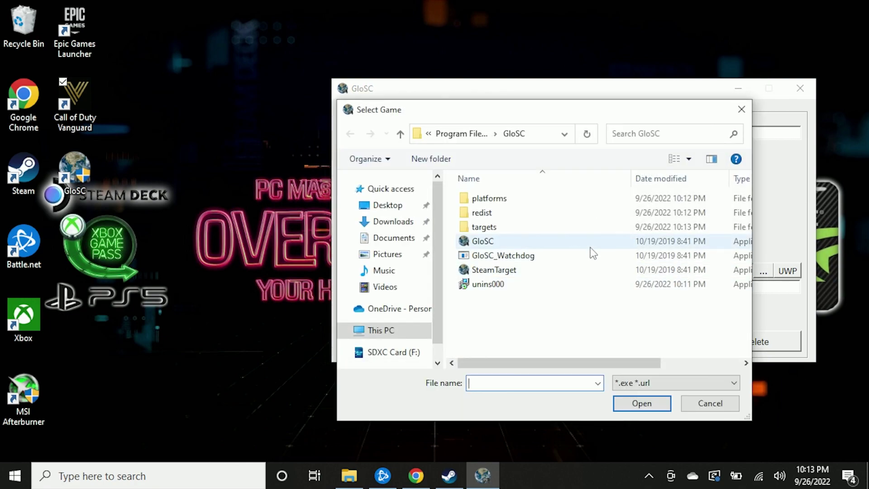
click(400, 134)
click(399, 134)
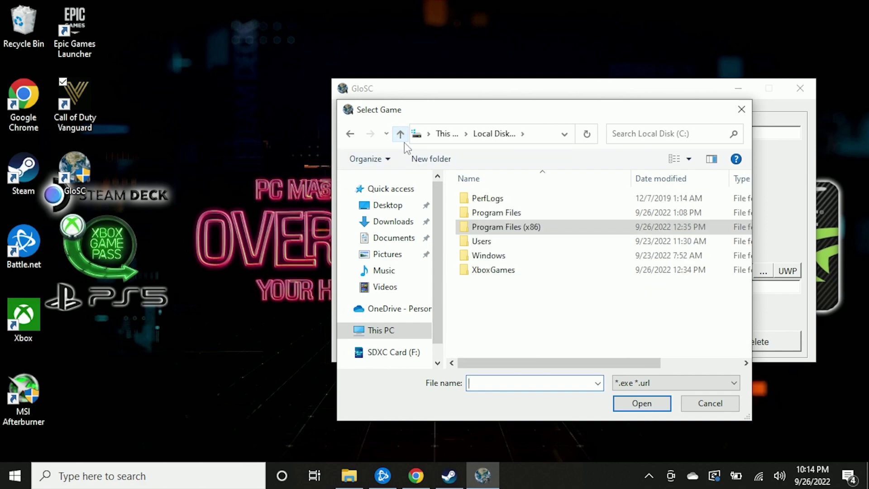
double_click(480, 255)
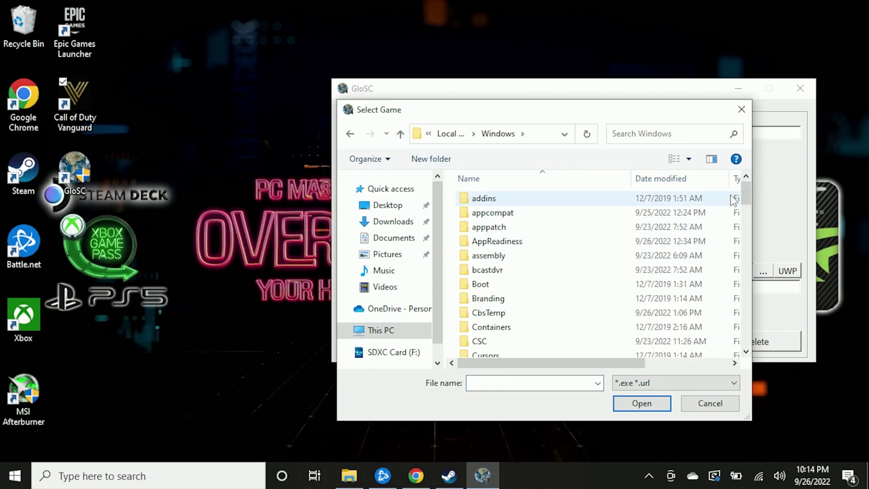
drag(747, 192, 740, 295)
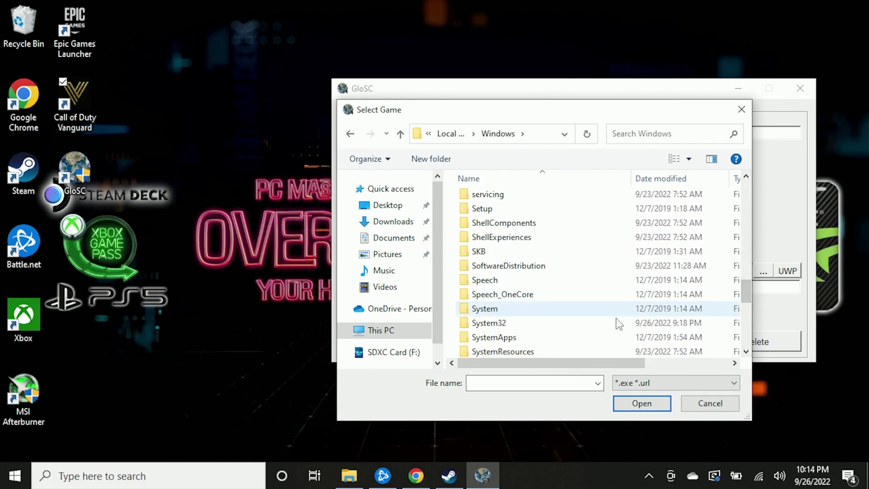
double_click(514, 324)
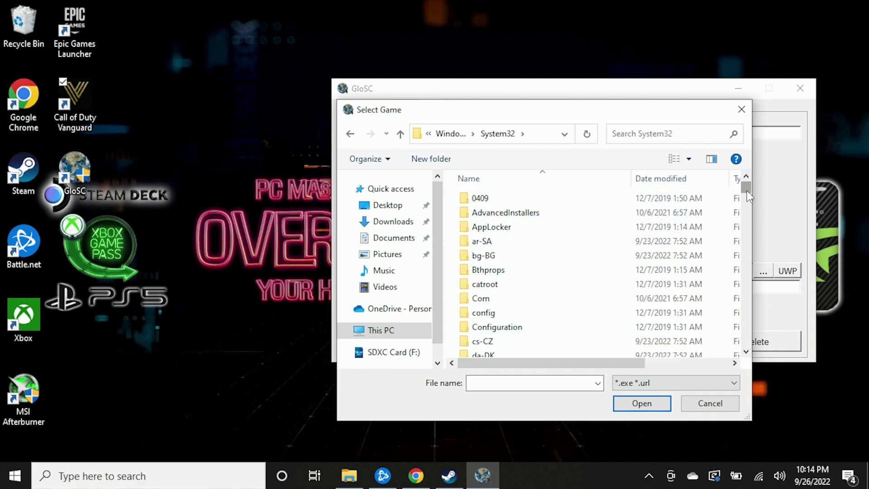
drag(747, 191, 734, 290)
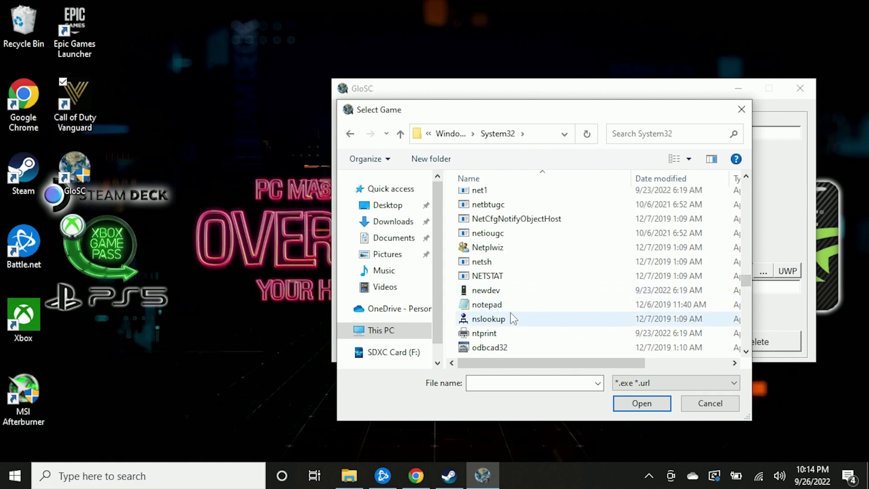
double_click(498, 306)
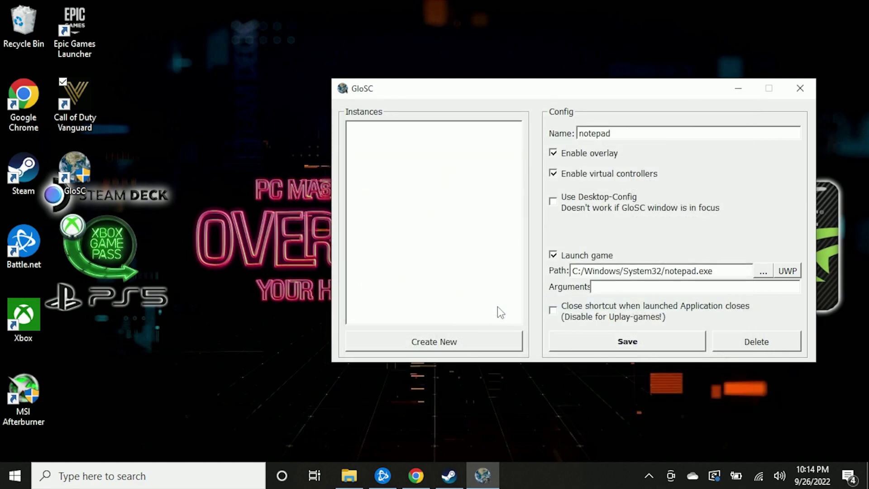
Save the notepad shortcut, add all shortcuts to Steam, and restart Steam.
click(649, 339)
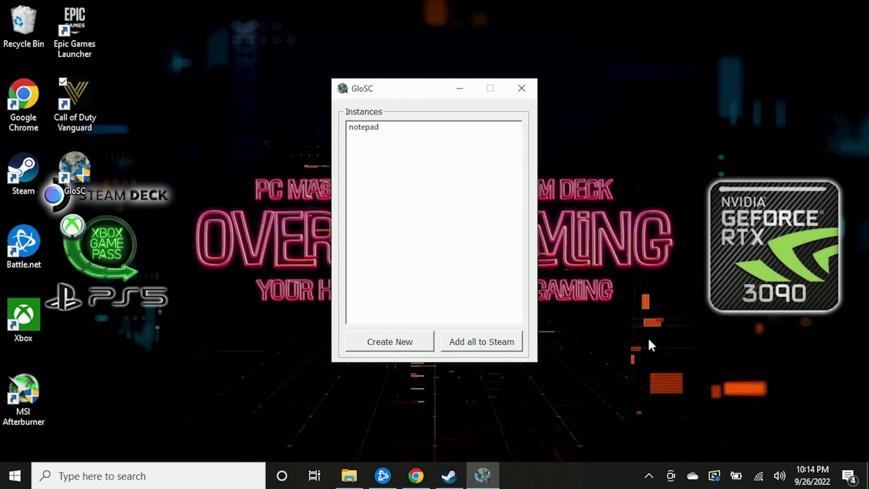
click(497, 344)
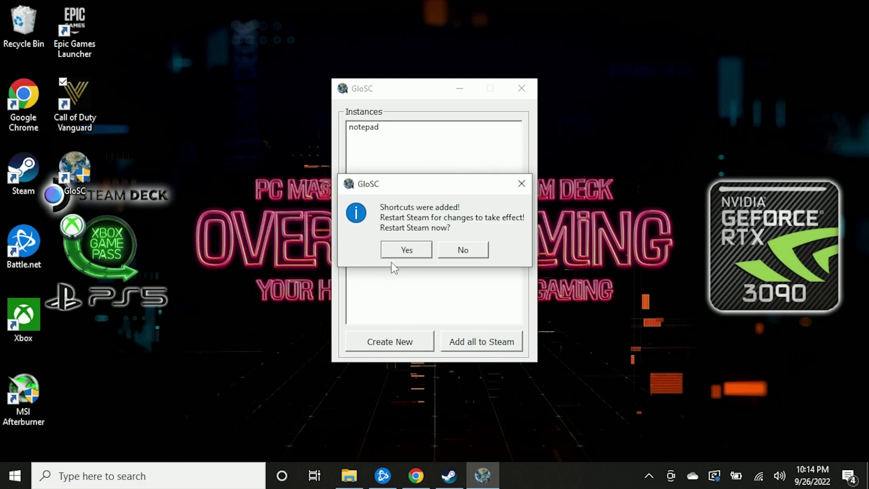
click(407, 250)
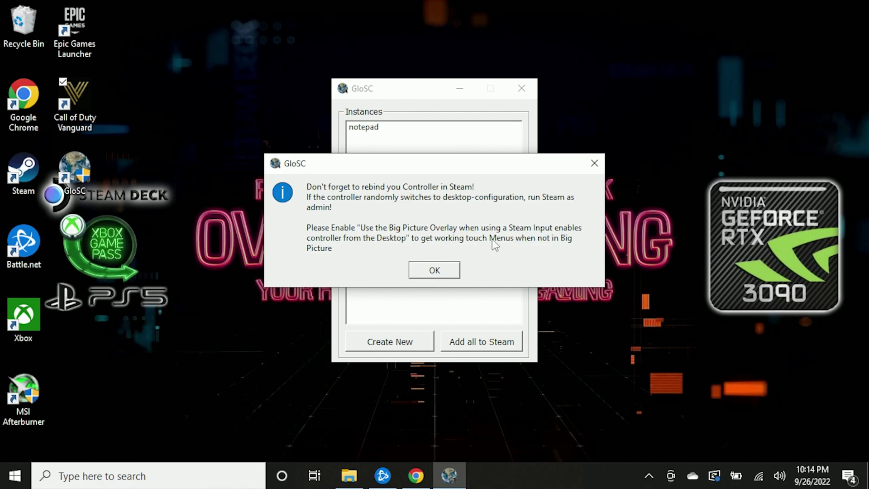
Dismiss the controller rebind reminder and open notepad's Steam library page.
click(434, 269)
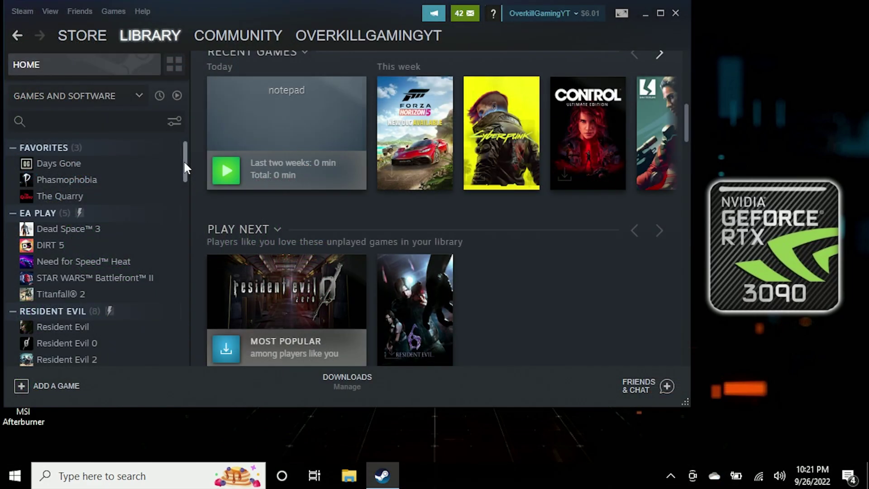
drag(184, 162, 168, 280)
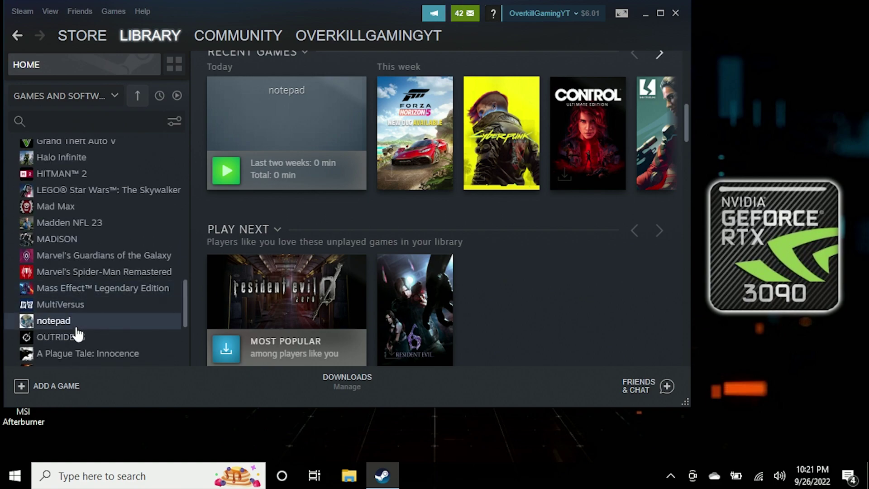
click(54, 322)
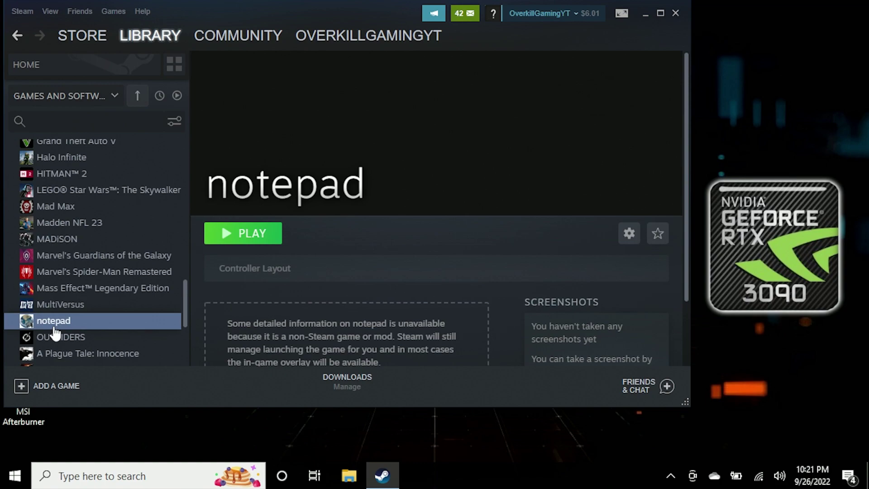
Add notepad to the Favorites collection and launch it from Steam.
right_click(54, 328)
mouse_move(101, 278)
click(104, 261)
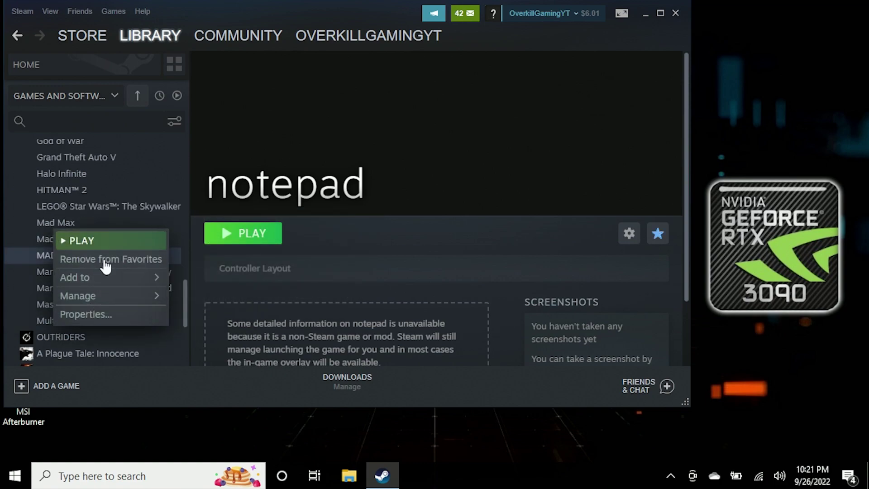
click(95, 181)
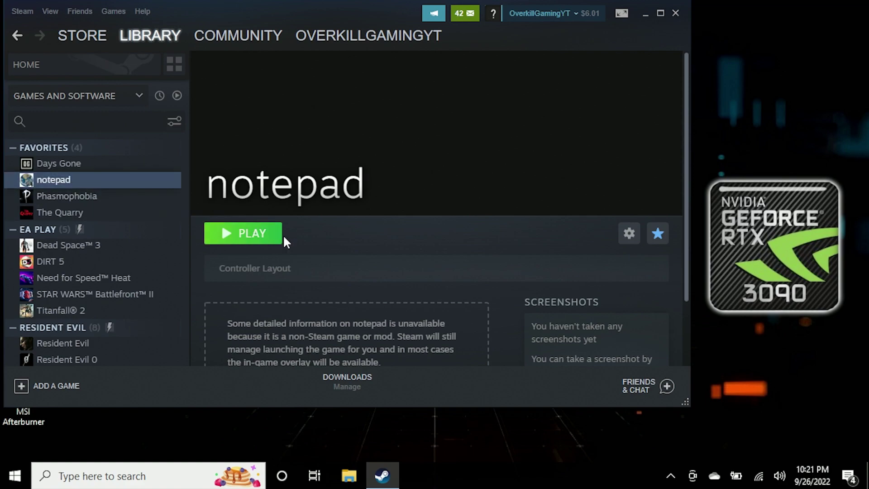
click(252, 233)
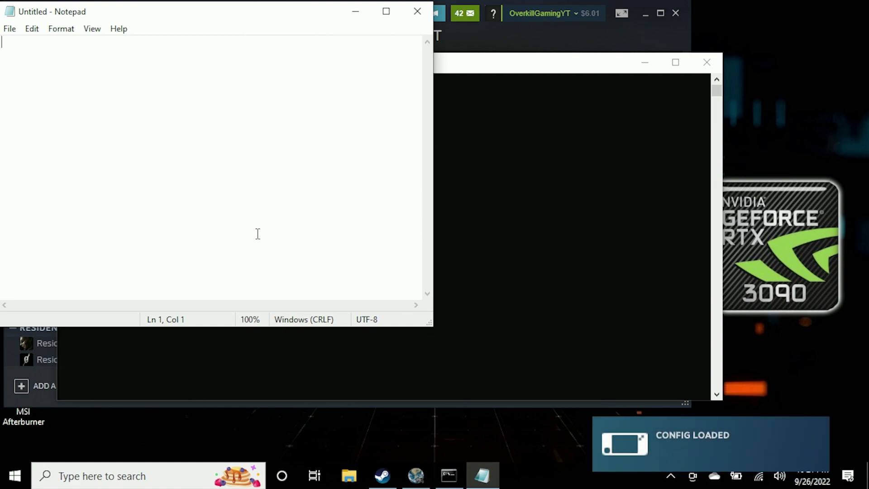
Minimize the Notepad, console and Steam windows, leaving notepad running in Steam.
click(357, 10)
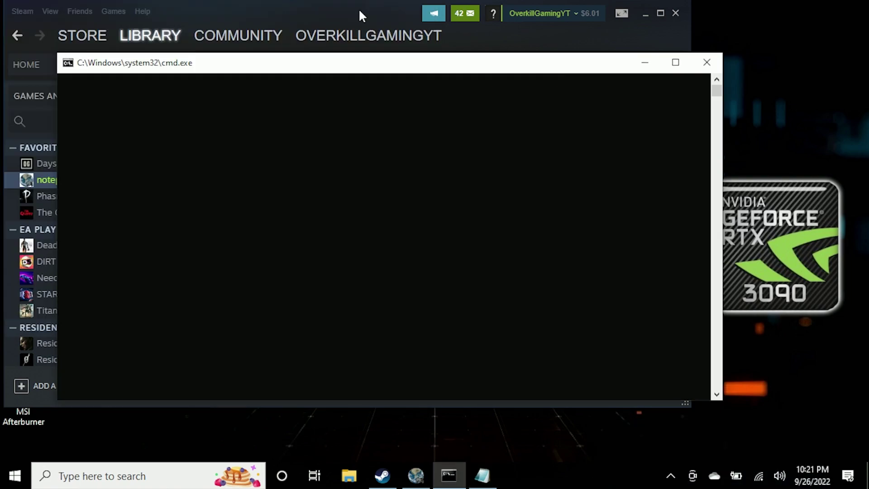
click(647, 64)
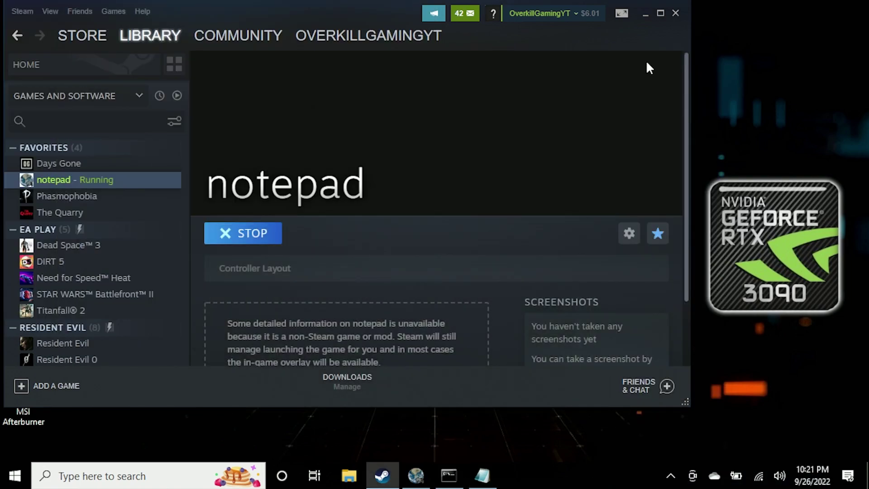
click(647, 13)
Show the In-Game overlay settings in Steam's Settings.
click(18, 12)
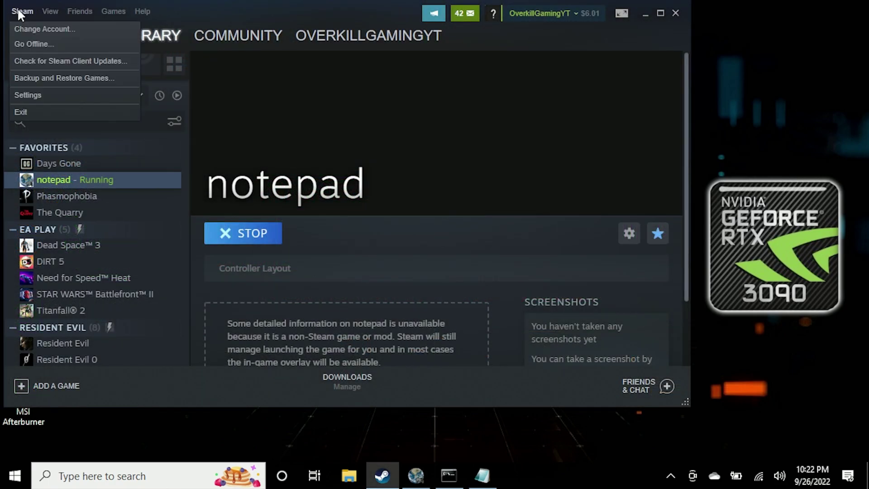
click(36, 89)
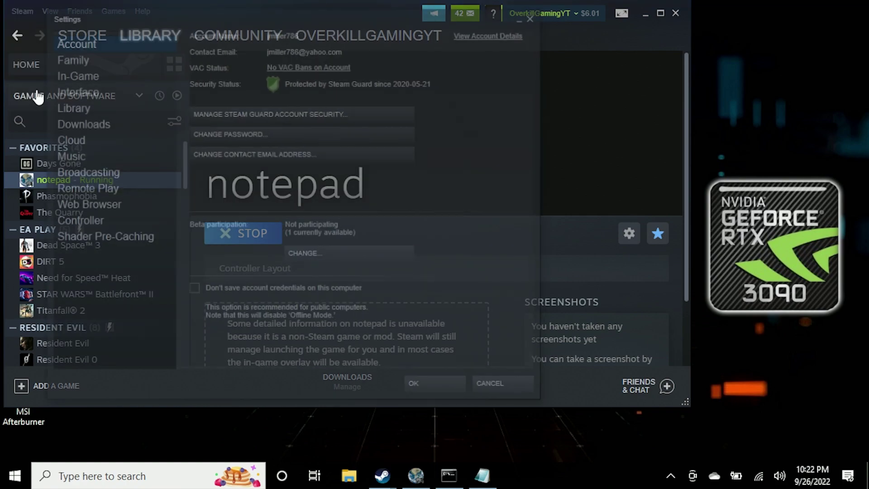
click(93, 80)
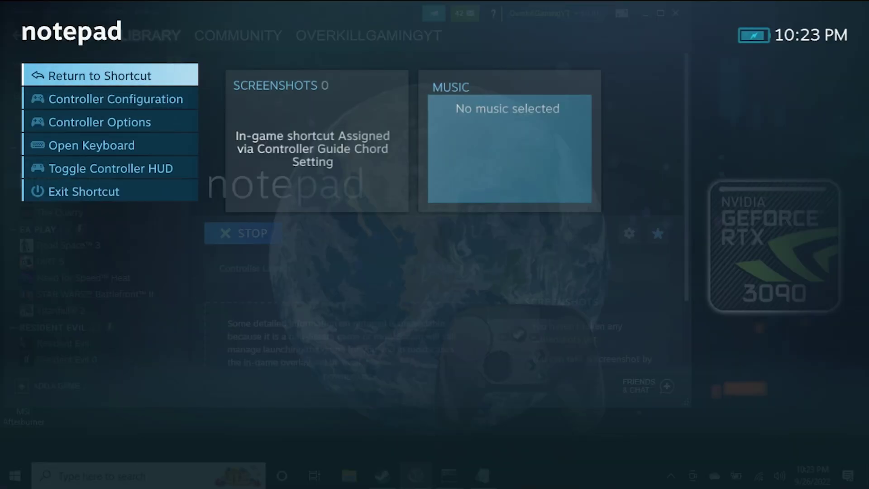
Exit the notepad shortcut from the overlay, confirming CLOSE.
key(Down)
key(Down)
key(Down)
key(Down)
key(Down)
key(Return)
key(Left)
key(Return)
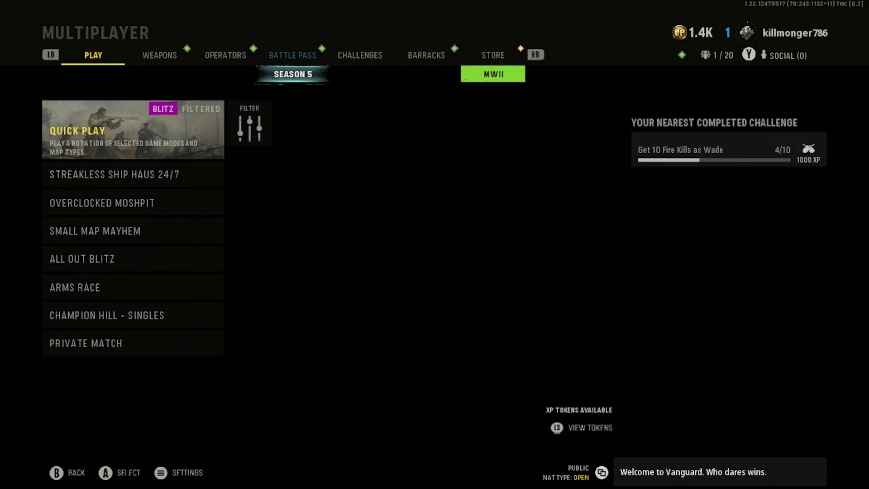
Switch Vanguard's Aiming Input Device from Keyboard & Mouse to Controller and leave settings.
key(q)
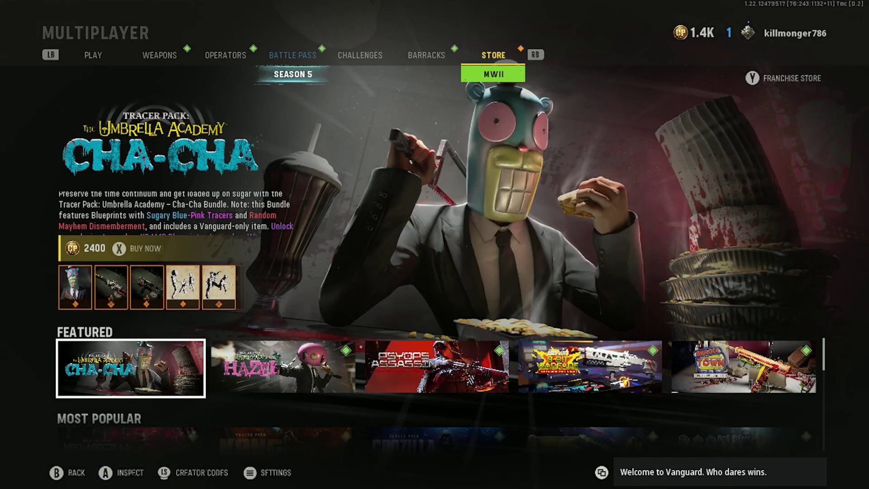
key(Escape)
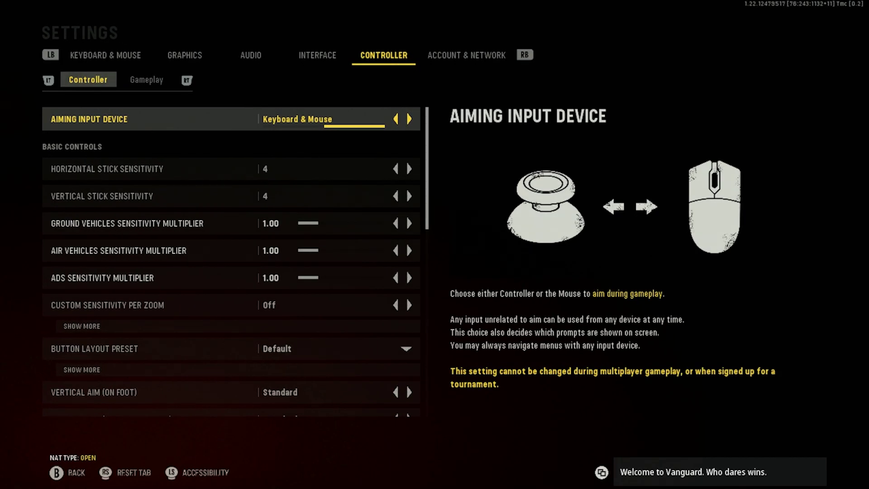
key(Left)
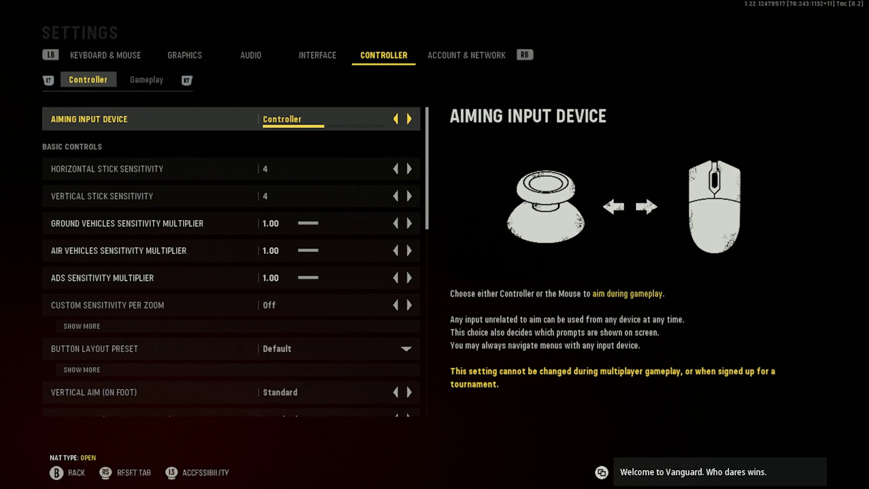
key(Escape)
key(Escape)
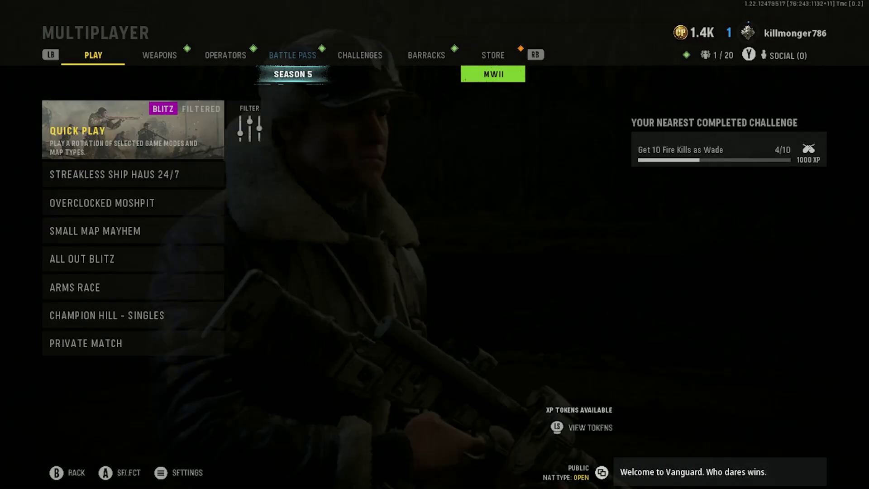